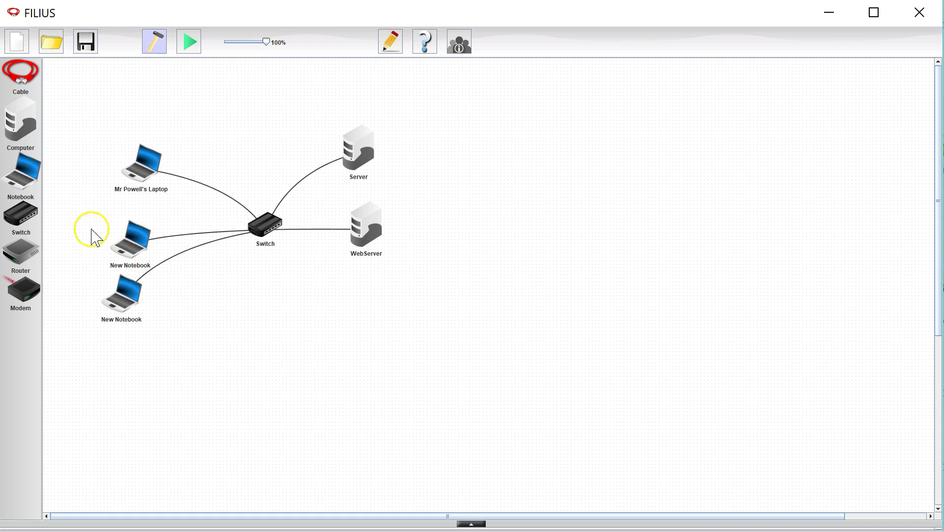
# Step: Place three new notebooks below the original notebooks on the canvas
pyautogui.moveTo(25, 164); pyautogui.dragTo(169, 294)
pyautogui.moveTo(22, 172); pyautogui.dragTo(125, 373)
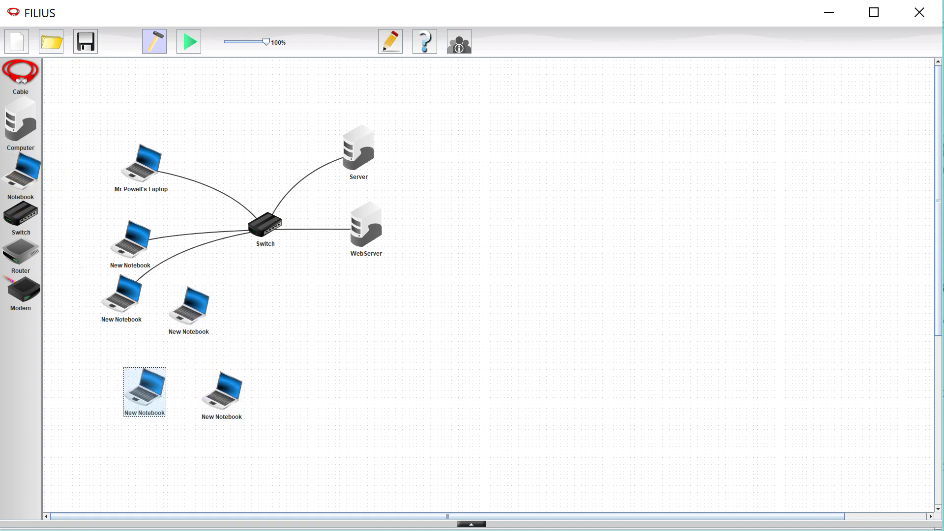
pyautogui.moveTo(39, 189); pyautogui.dragTo(271, 397)
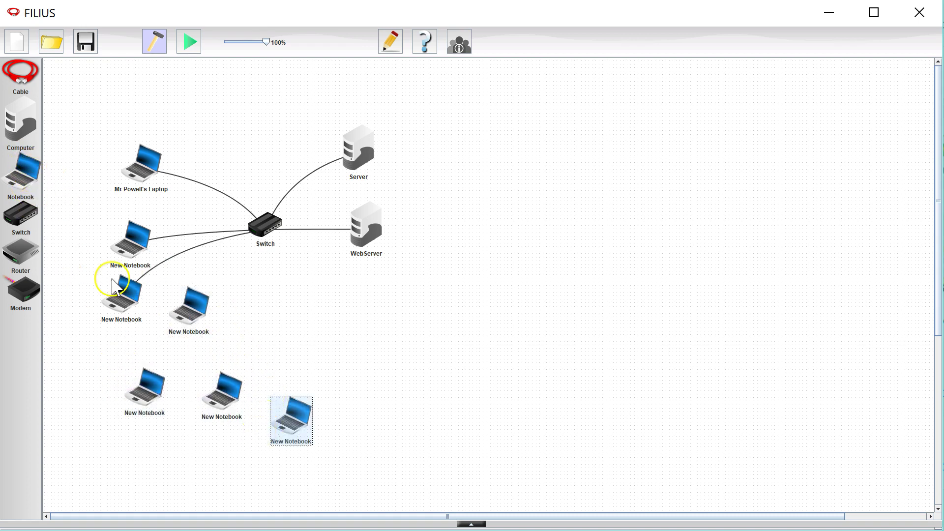
# Step: Cable each of the new notebooks to the Switch
pyautogui.click(20, 74)
pyautogui.click(191, 309)
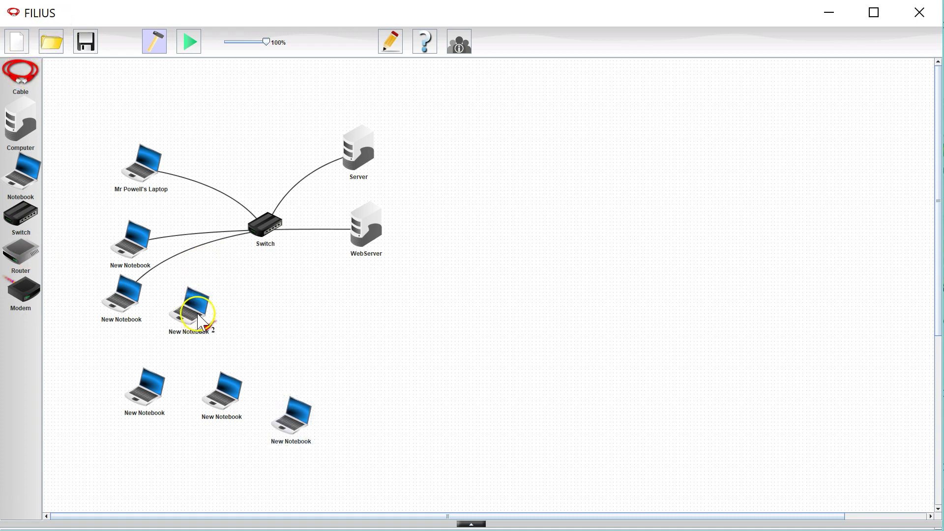
pyautogui.click(266, 222)
pyautogui.click(265, 222)
pyautogui.click(146, 387)
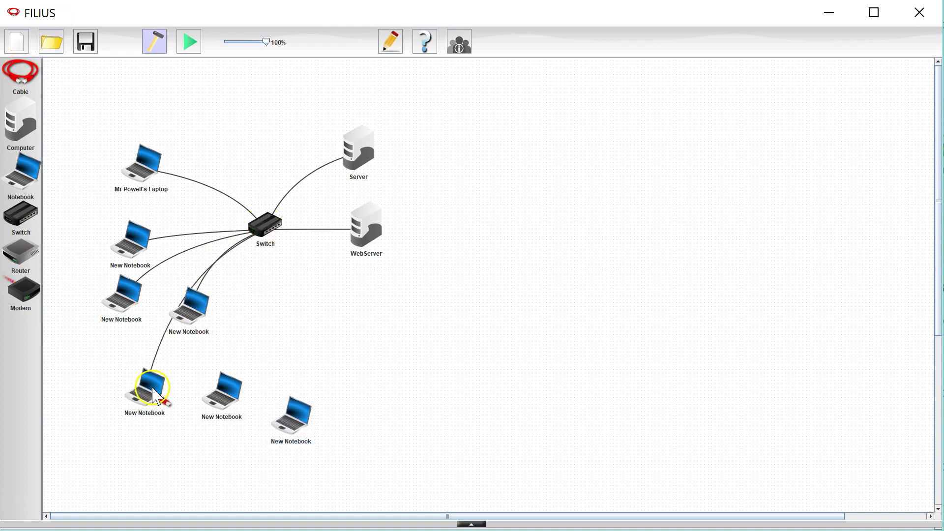
pyautogui.click(263, 232)
pyautogui.click(221, 392)
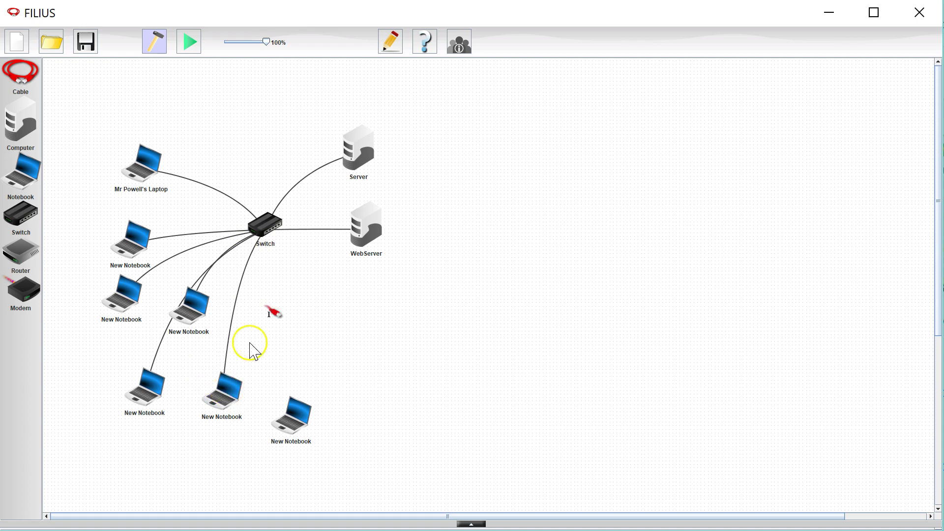
pyautogui.click(299, 429)
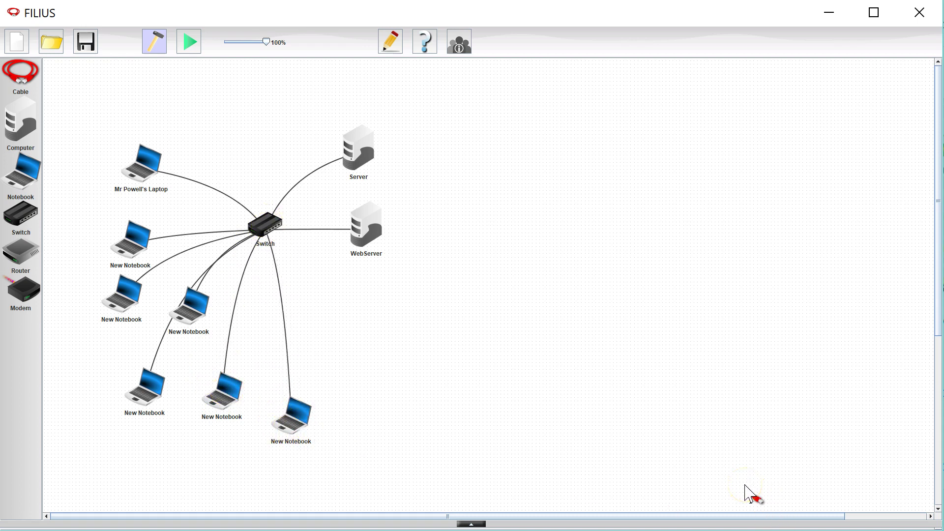
# Step: Inspect the middle new notebook's settings, then close them
pyautogui.click(112, 309)
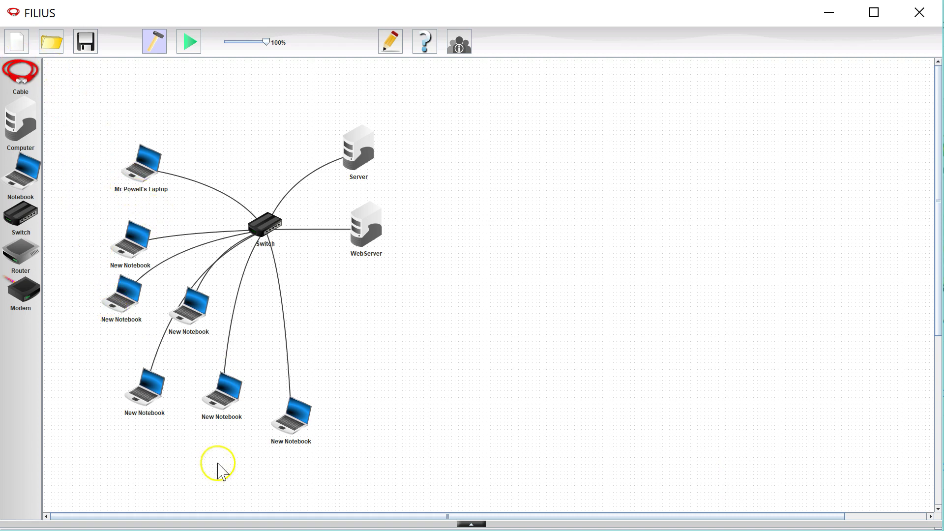
pyautogui.click(192, 322)
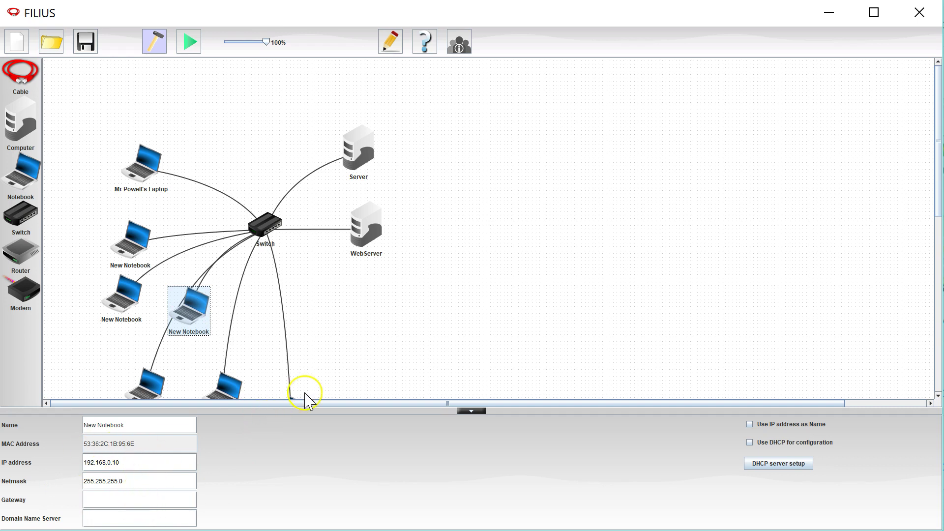
pyautogui.click(361, 348)
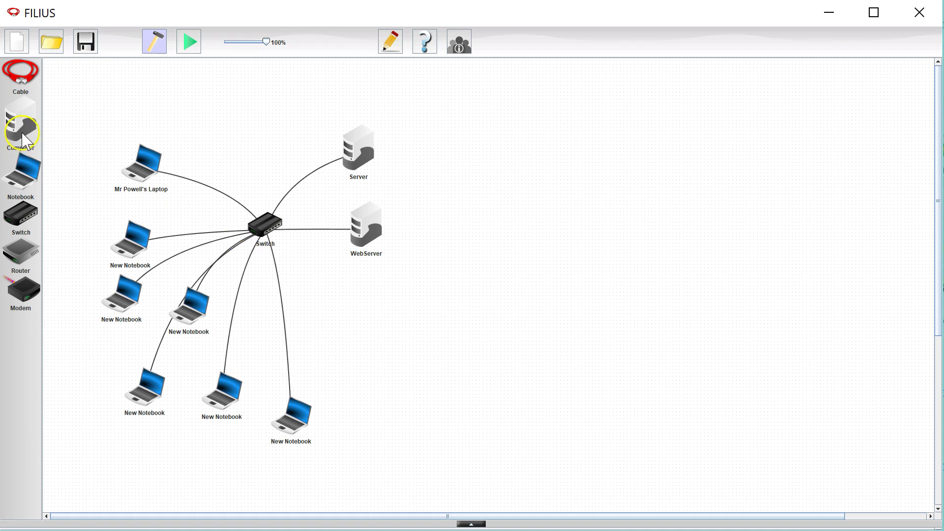
# Step: Add a computer below WebServer named DHCP Server with IP address 192.168.0.4
pyautogui.moveTo(24, 118); pyautogui.dragTo(355, 267)
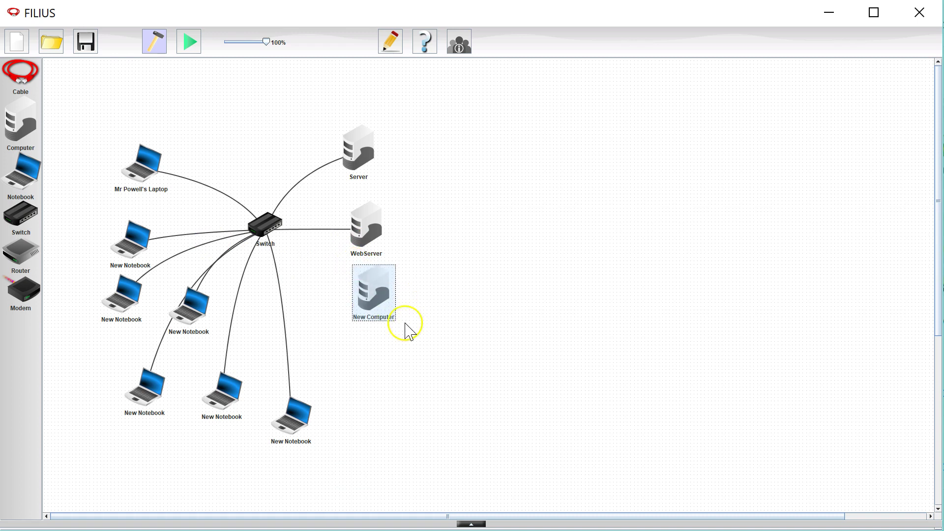
pyautogui.doubleClick(378, 319)
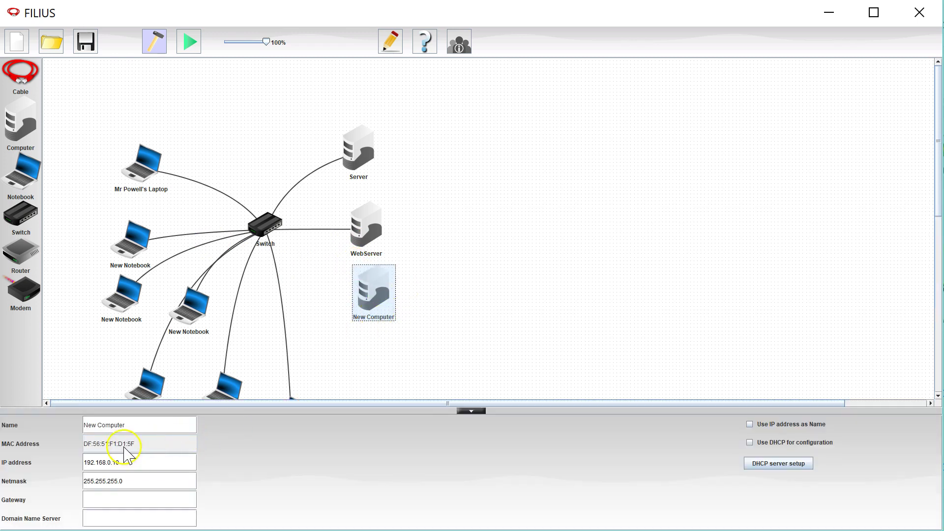
pyautogui.moveTo(163, 430); pyautogui.dragTo(51, 422)
pyautogui.click(138, 460)
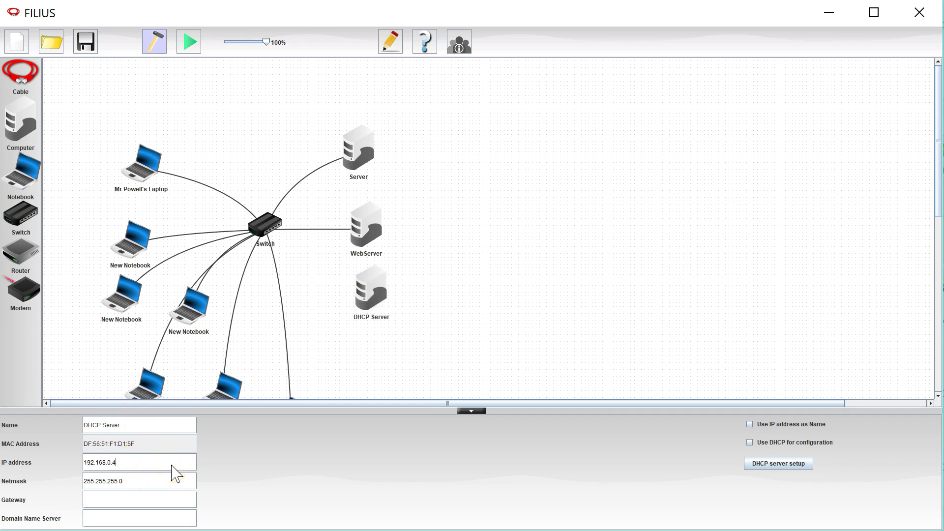
pyautogui.click(95, 481)
pyautogui.click(117, 470)
pyautogui.click(453, 359)
# Step: Cable the DHCP Server to the Switch and select it
pyautogui.click(369, 288)
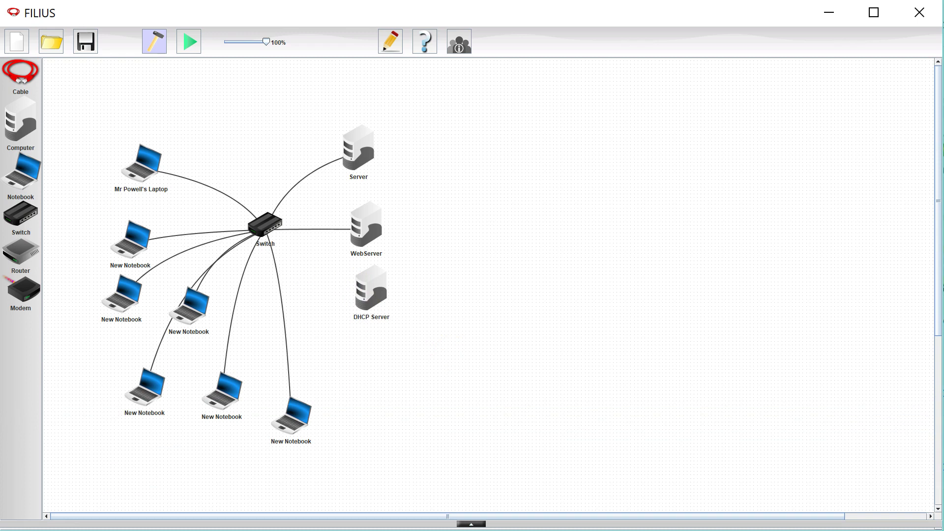
pyautogui.click(264, 223)
pyautogui.click(374, 291)
pyautogui.click(381, 300)
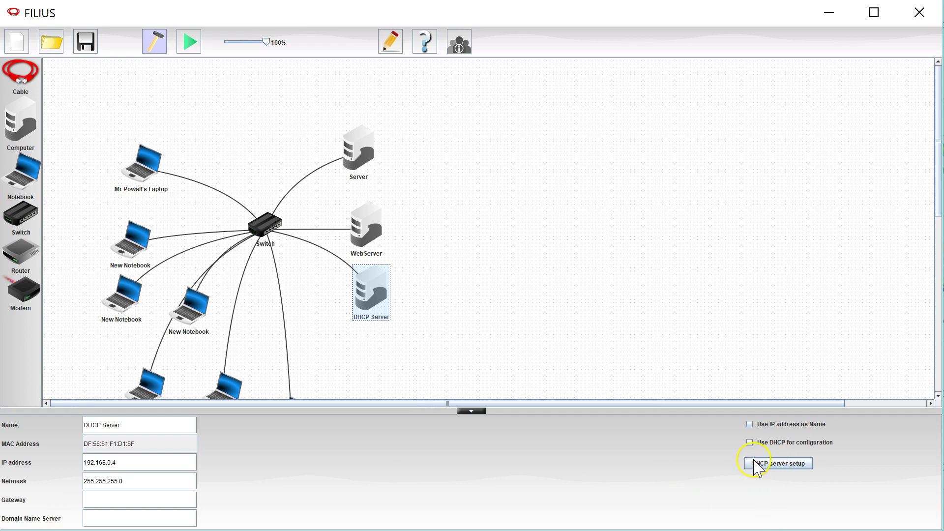
# Step: Give the DHCP server the range 192.168.0.100 to 192.168.0.200 and activate DHCP
pyautogui.click(781, 468)
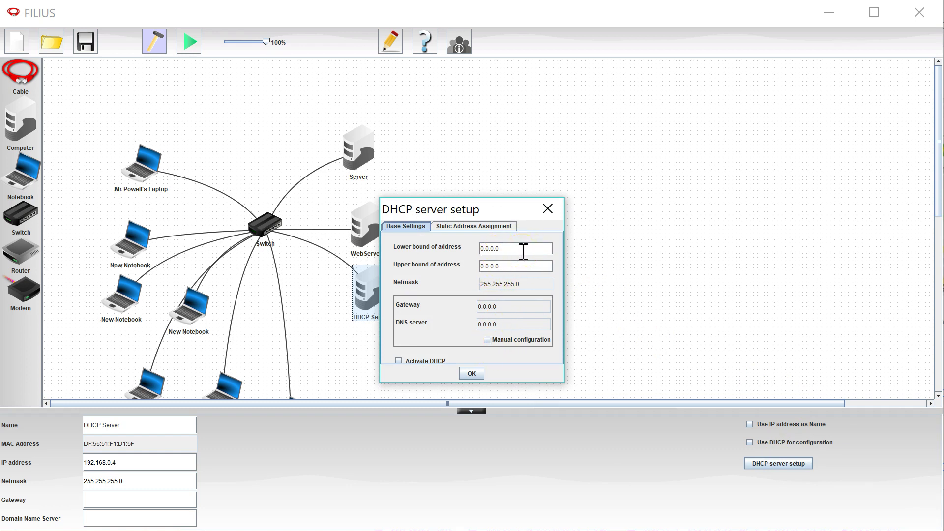
pyautogui.moveTo(523, 251); pyautogui.dragTo(480, 249)
pyautogui.write('192.168')
pyautogui.click(500, 266)
pyautogui.moveTo(499, 267); pyautogui.dragTo(471, 261)
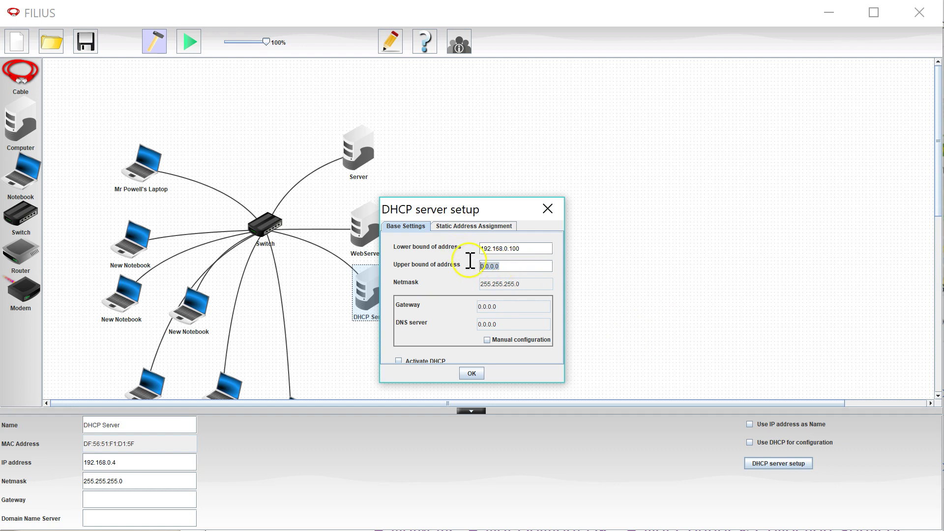
pyautogui.write('192.168')
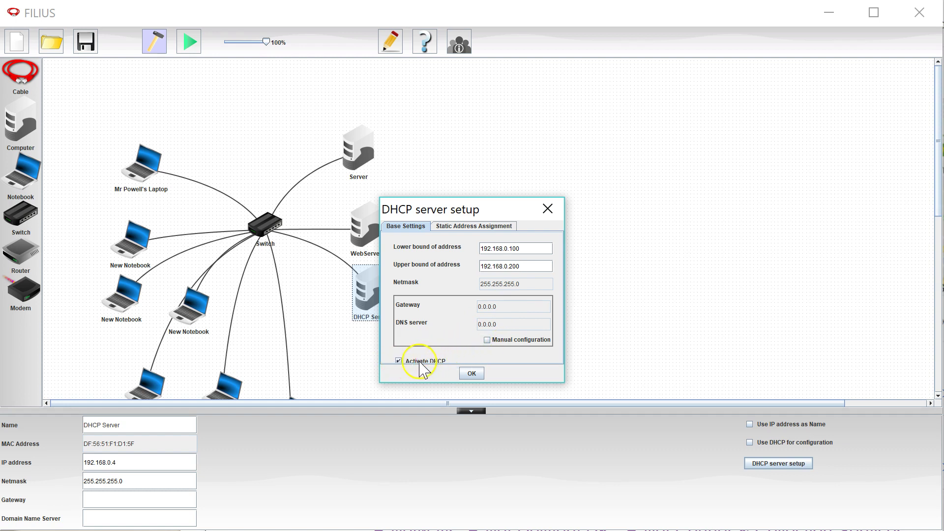
pyautogui.click(399, 361)
# Step: Review the static address assignment and base DHCP settings, then close the setup
pyautogui.click(474, 226)
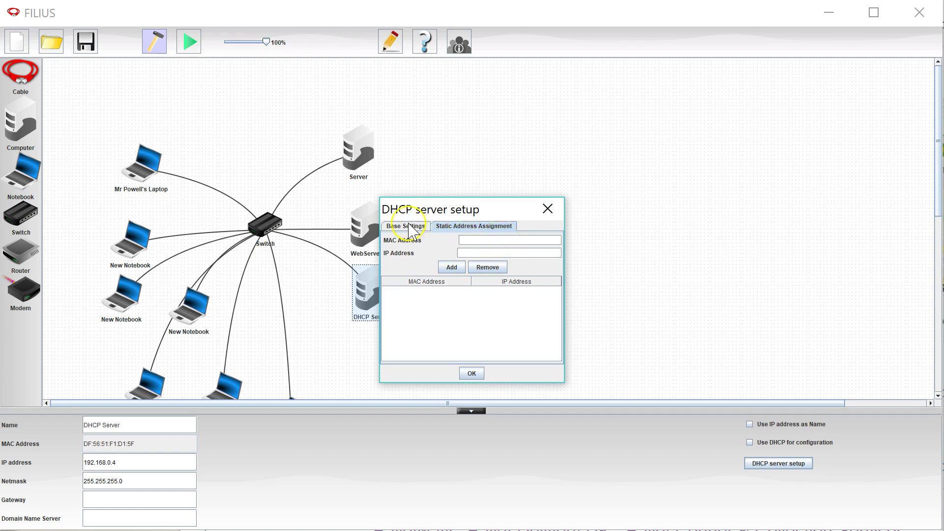
pyautogui.click(408, 226)
pyautogui.click(473, 225)
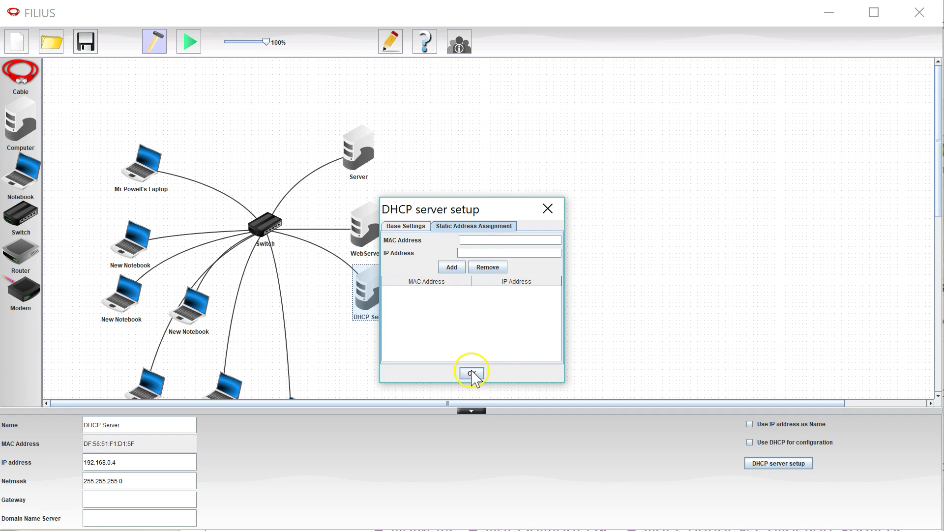
pyautogui.click(381, 170)
pyautogui.click(471, 374)
# Step: Reserve 192.168.0.2 for the Server's MAC address 8D:75:87:86:38:B9 and confirm the DHCP setup
pyautogui.click(359, 162)
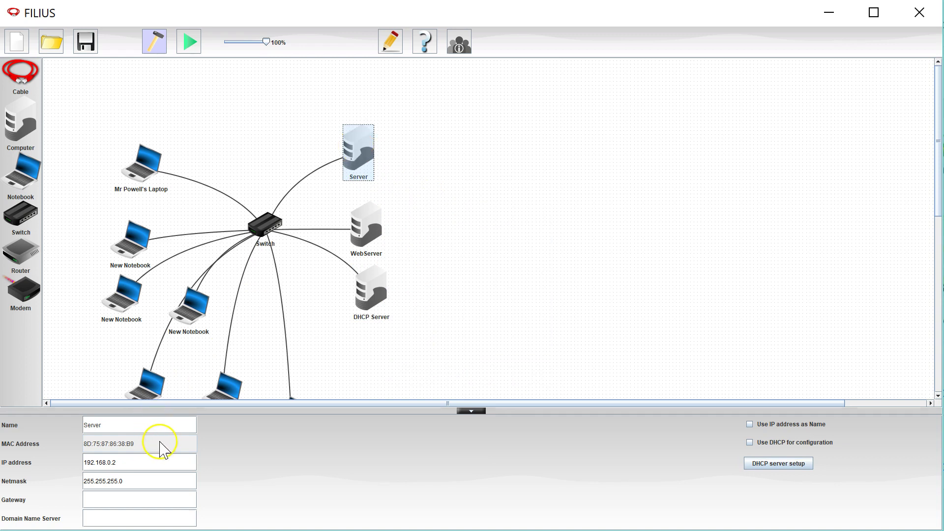
pyautogui.moveTo(83, 444); pyautogui.dragTo(171, 448)
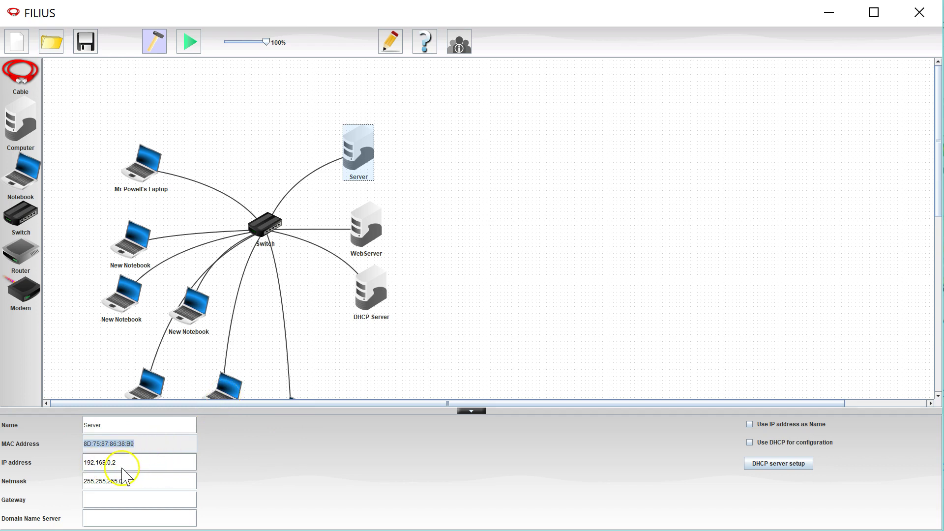
pyautogui.click(378, 297)
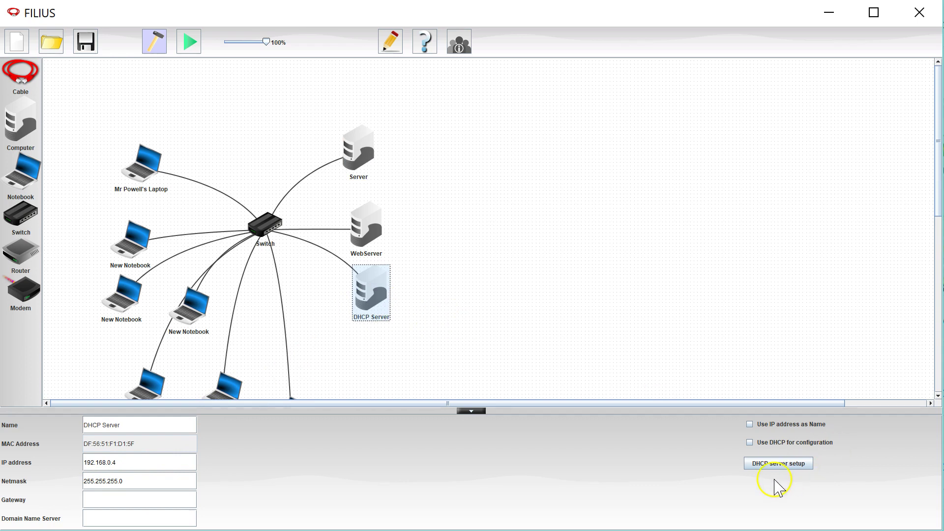
pyautogui.click(779, 465)
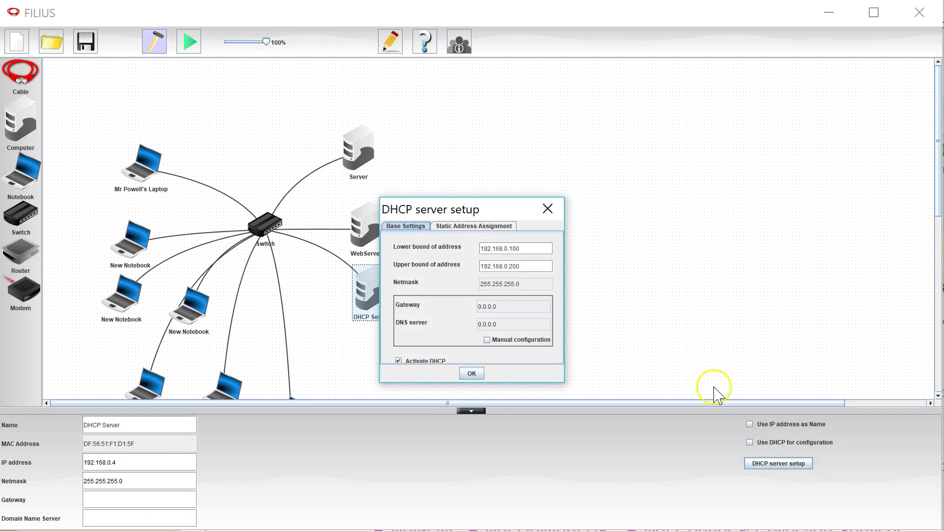
pyautogui.click(480, 226)
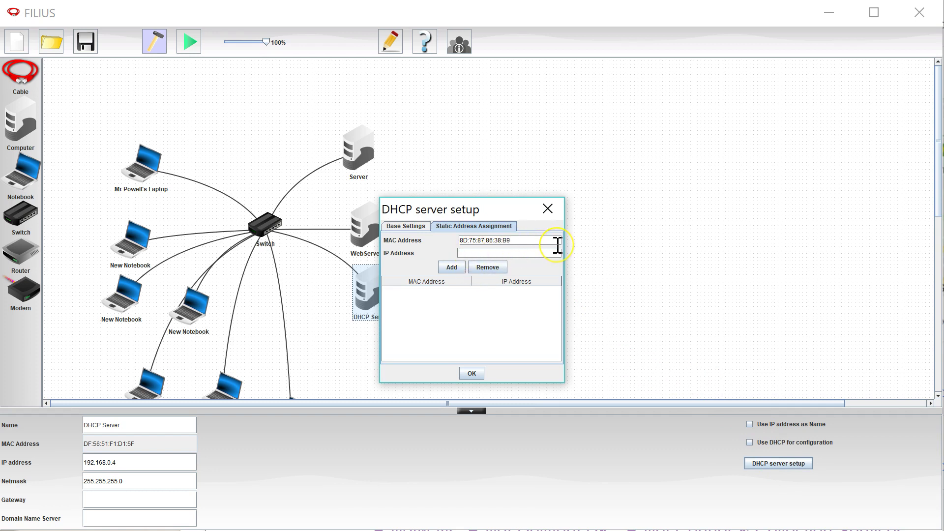
pyautogui.write('192.168.0.2')
pyautogui.click(450, 268)
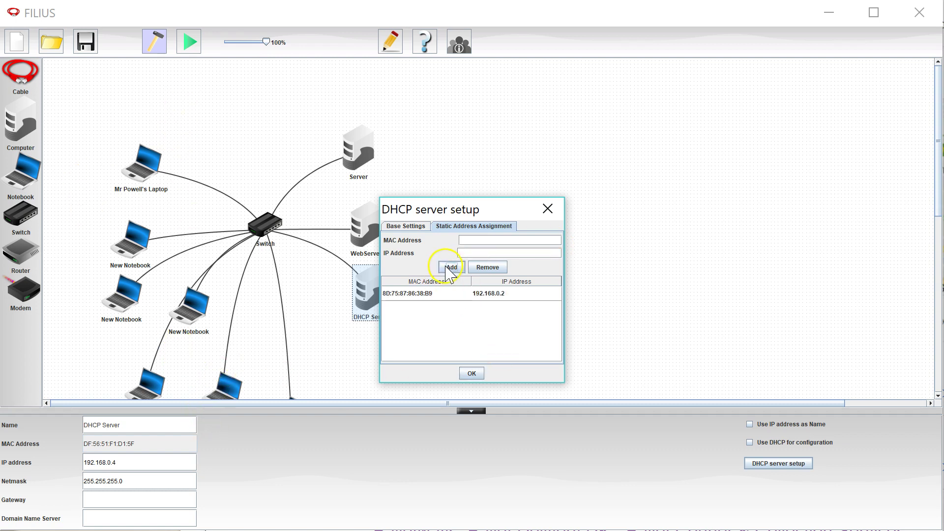
pyautogui.click(471, 374)
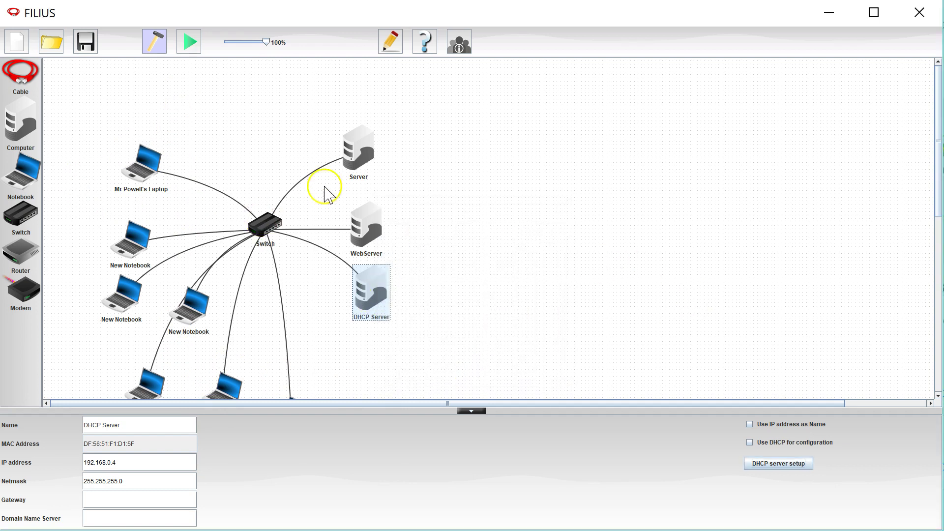
pyautogui.scroll(-1, 199, 235)
pyautogui.scroll(-2, 201, 233)
# Step: Enable 'Use DHCP for configuration' on the teacher's laptop and the upper three New Notebooks
pyautogui.click(133, 126)
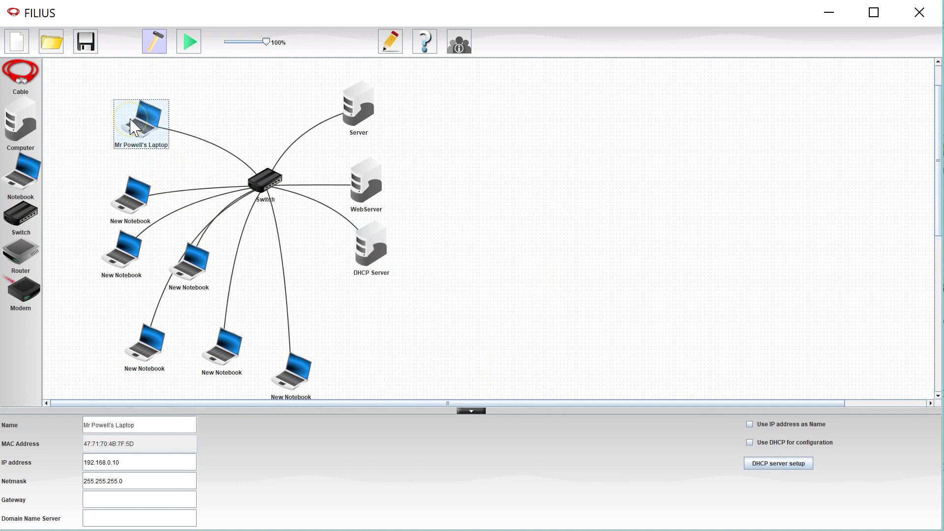
pyautogui.click(750, 443)
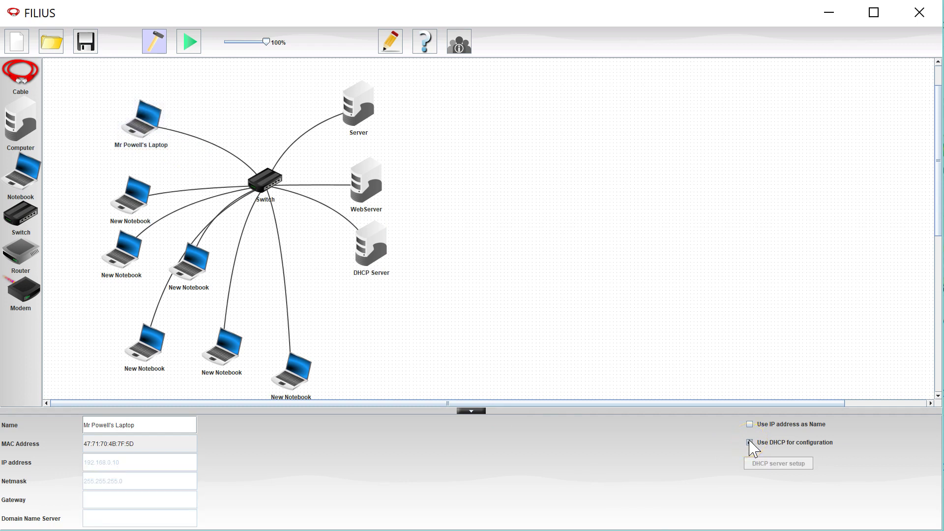
pyautogui.click(136, 213)
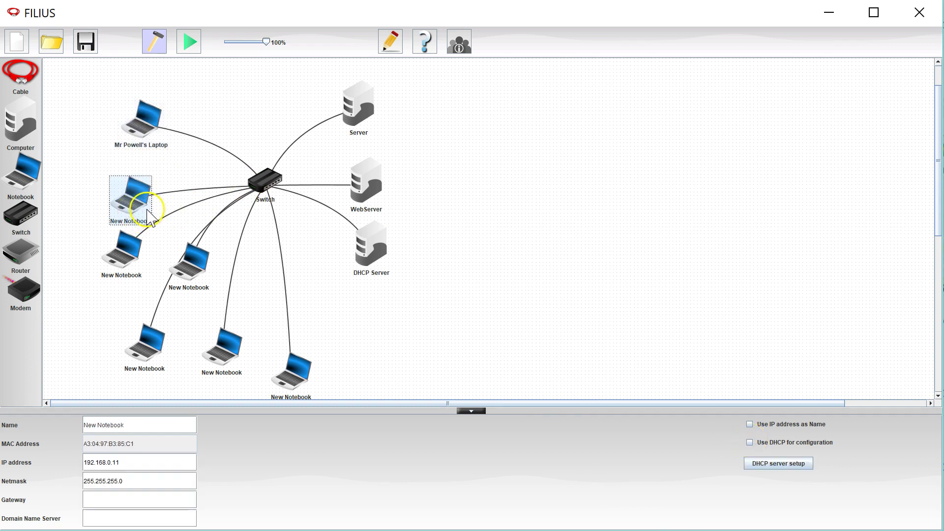
pyautogui.click(751, 443)
pyautogui.click(120, 249)
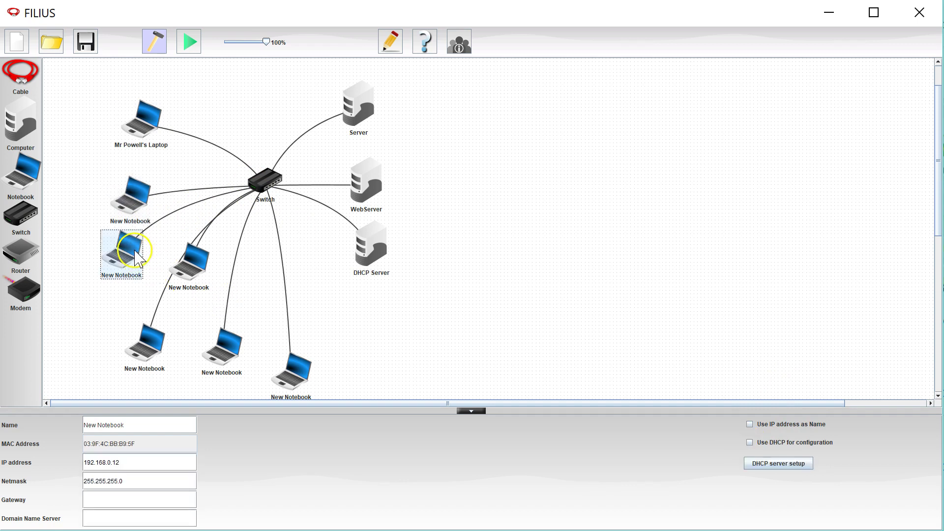
pyautogui.click(751, 443)
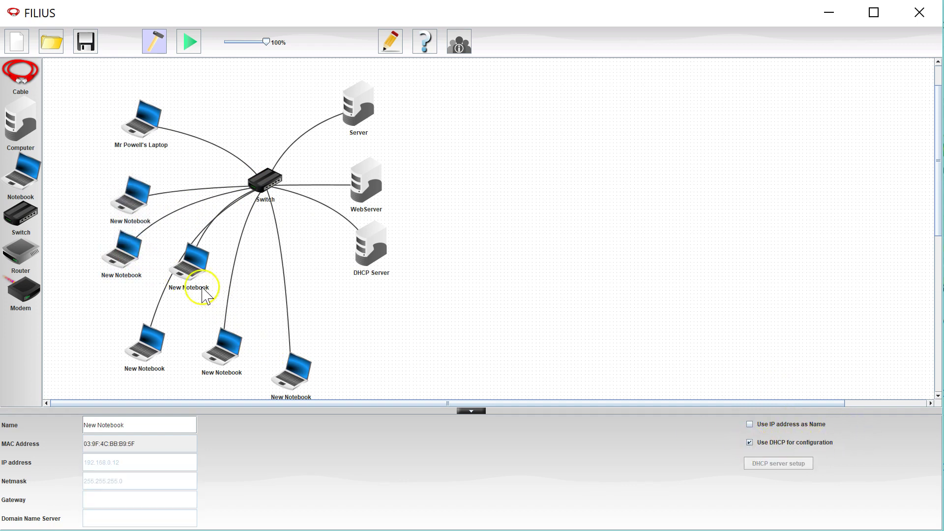
pyautogui.click(194, 275)
pyautogui.click(750, 443)
# Step: Enable DHCP configuration on the three bottom New Notebooks and the Server
pyautogui.click(147, 344)
pyautogui.click(750, 442)
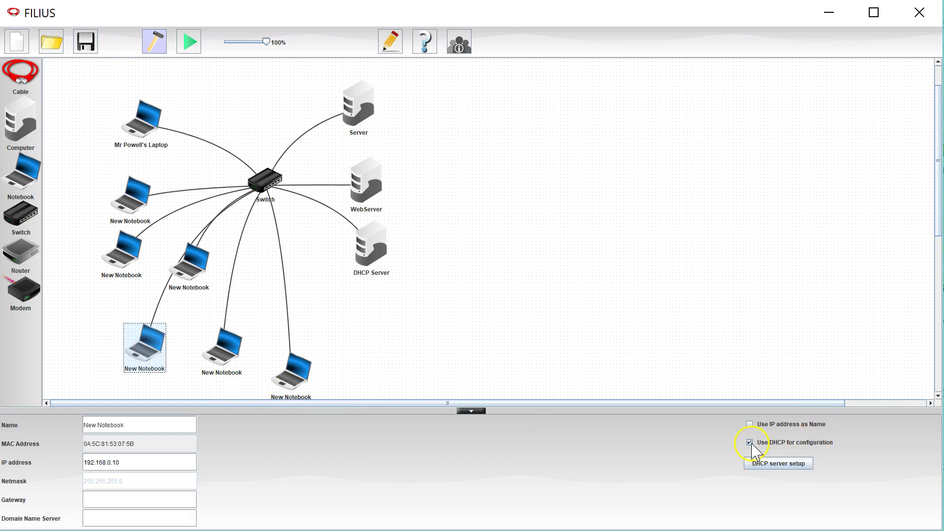
pyautogui.click(226, 345)
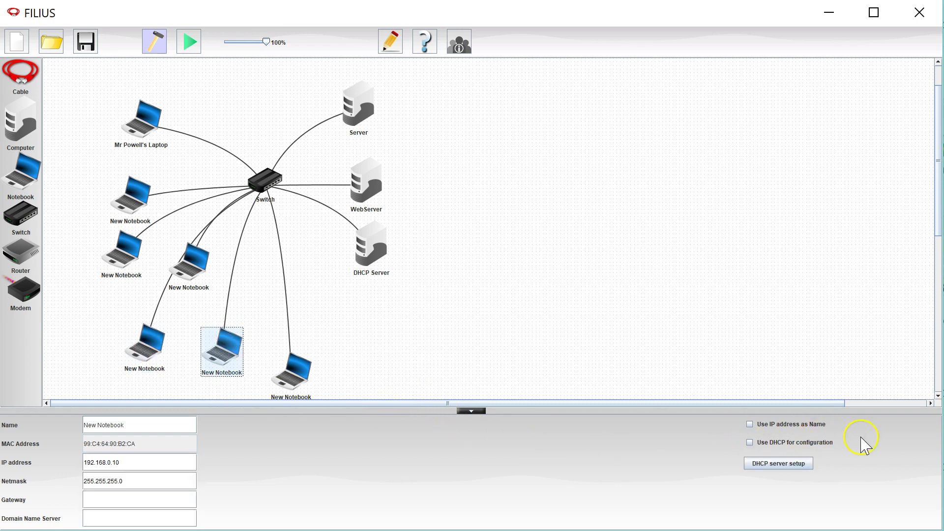
pyautogui.click(750, 442)
pyautogui.click(295, 369)
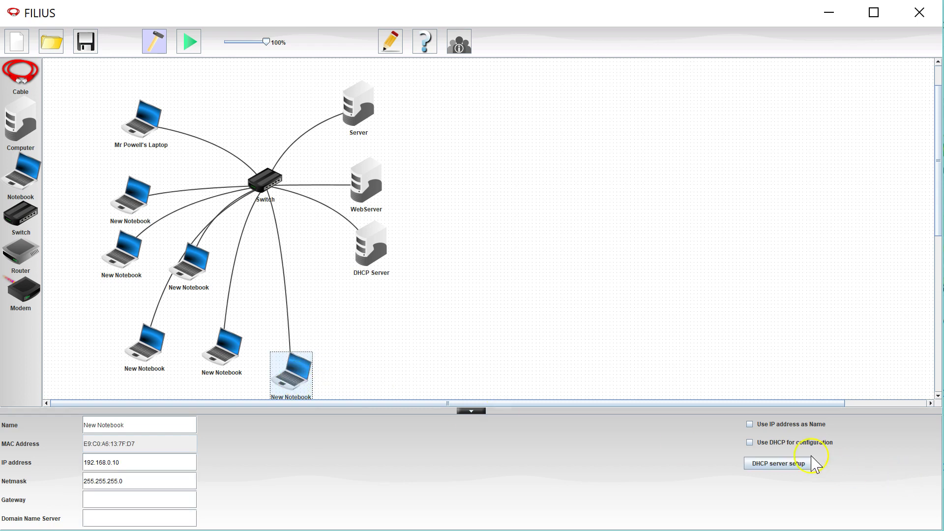
pyautogui.click(750, 442)
pyautogui.click(358, 106)
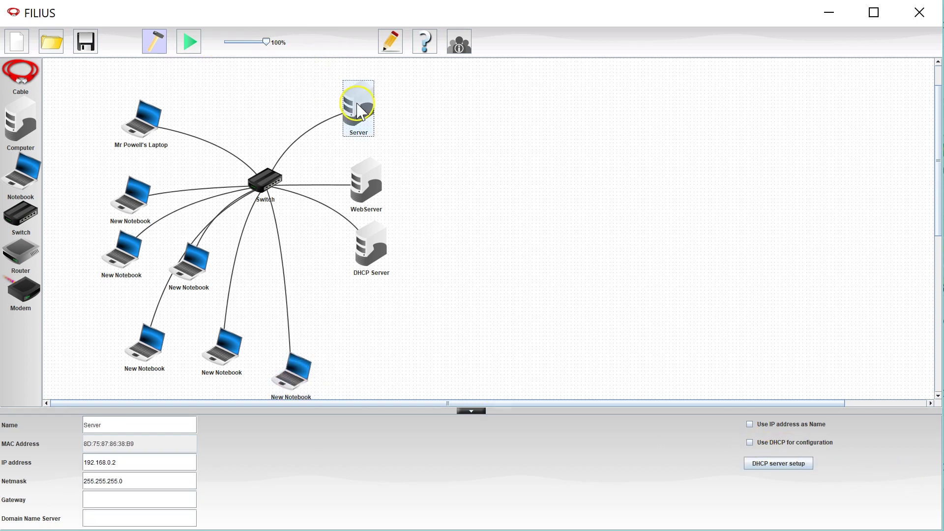
pyautogui.click(750, 442)
pyautogui.click(610, 265)
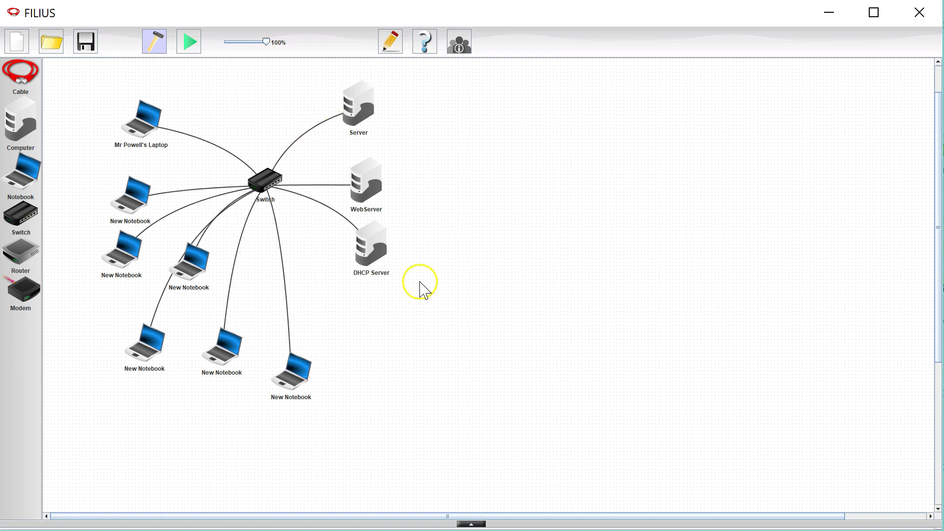
# Step: Run the simulation and check the devices' DHCP-assigned addresses, such as 192.168.0.100 and 192.168.0.106
pyautogui.click(191, 42)
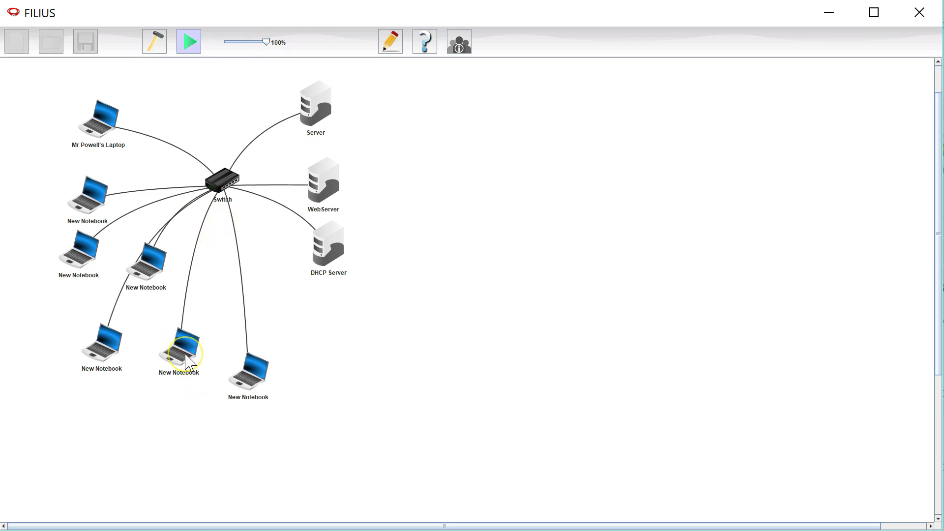
pyautogui.moveTo(191, 363)
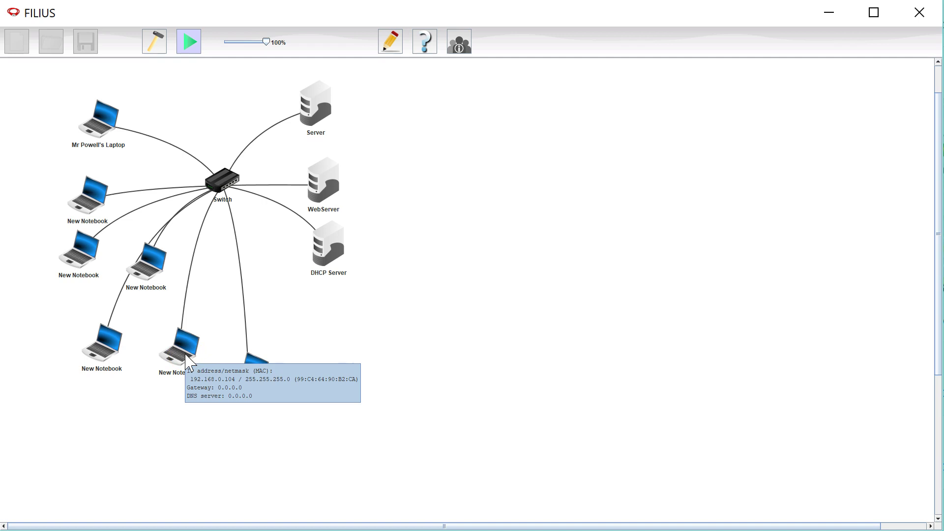
pyautogui.moveTo(118, 344)
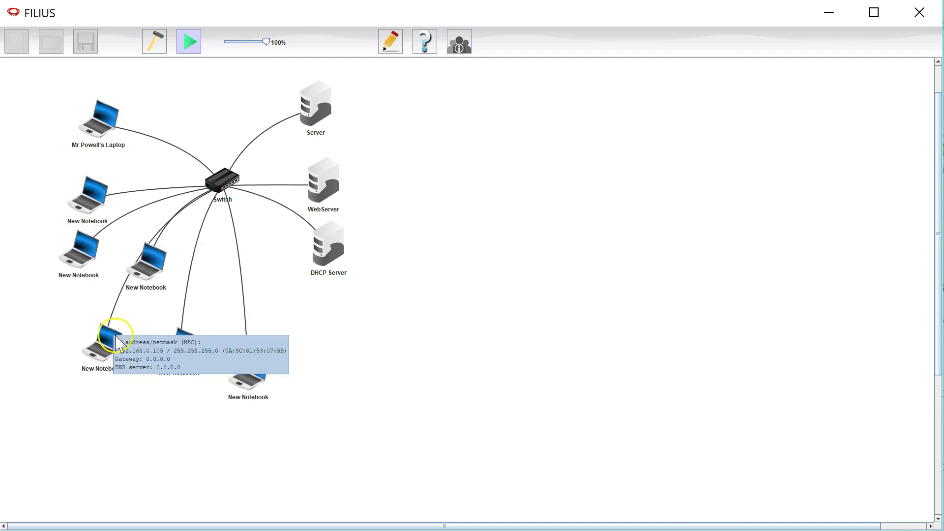
pyautogui.moveTo(145, 291)
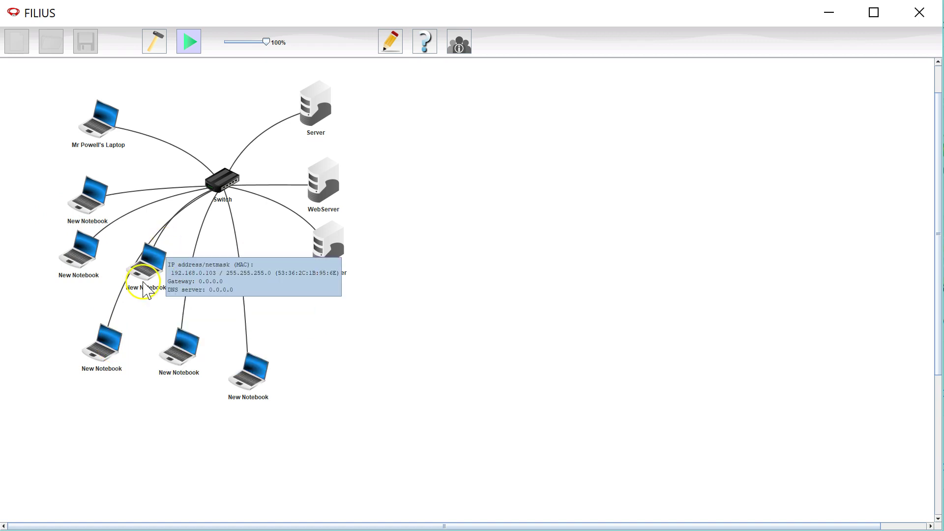
pyautogui.moveTo(117, 127)
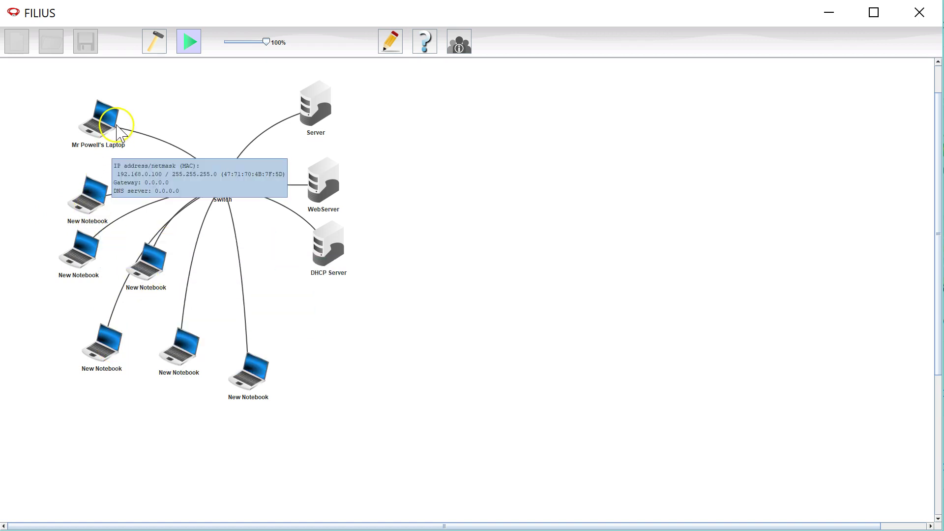
pyautogui.moveTo(272, 378)
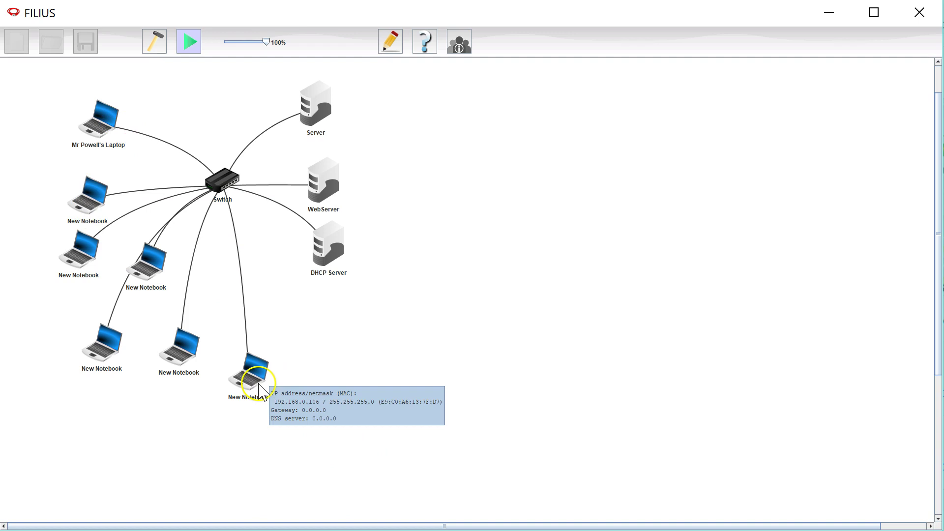
pyautogui.moveTo(323, 86)
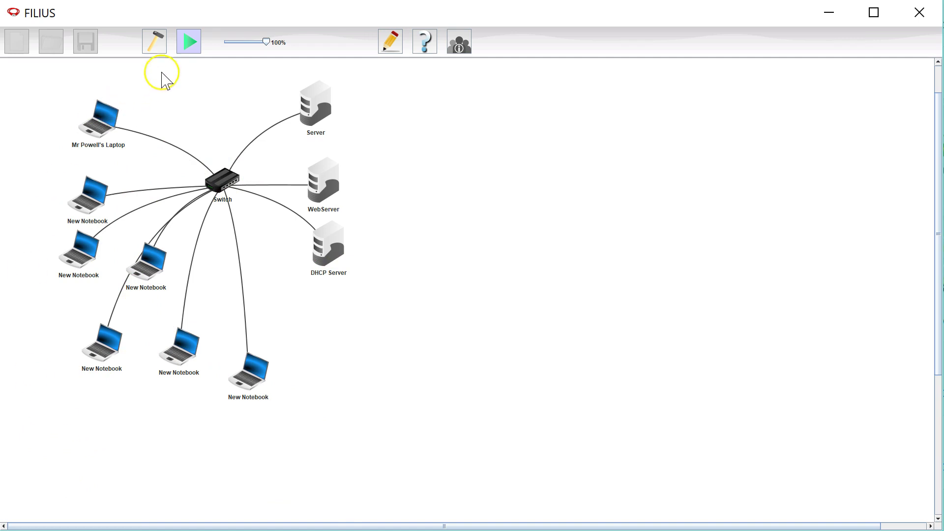
# Step: Back in design mode, add a top notebook cabled to the Switch and using DHCP
pyautogui.click(155, 41)
pyautogui.moveTo(20, 172); pyautogui.dragTo(196, 92)
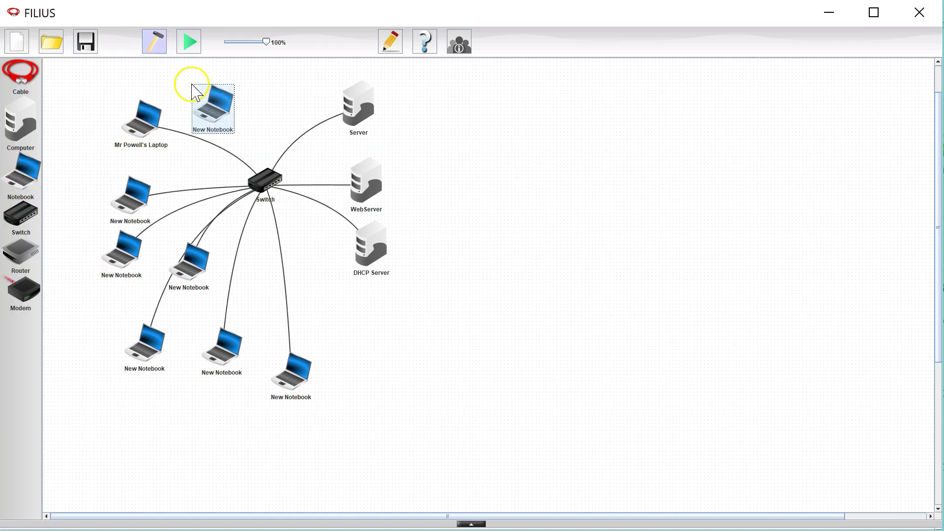
pyautogui.click(20, 76)
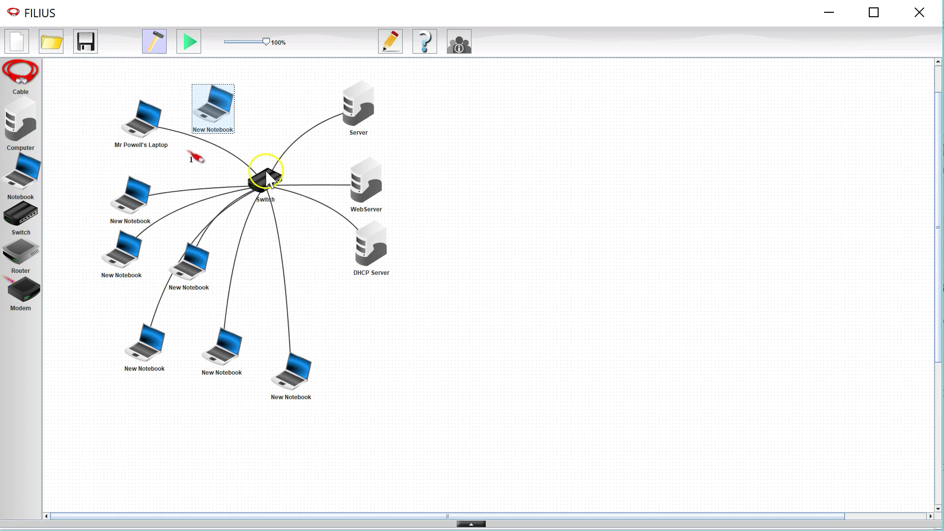
pyautogui.click(210, 132)
pyautogui.click(264, 183)
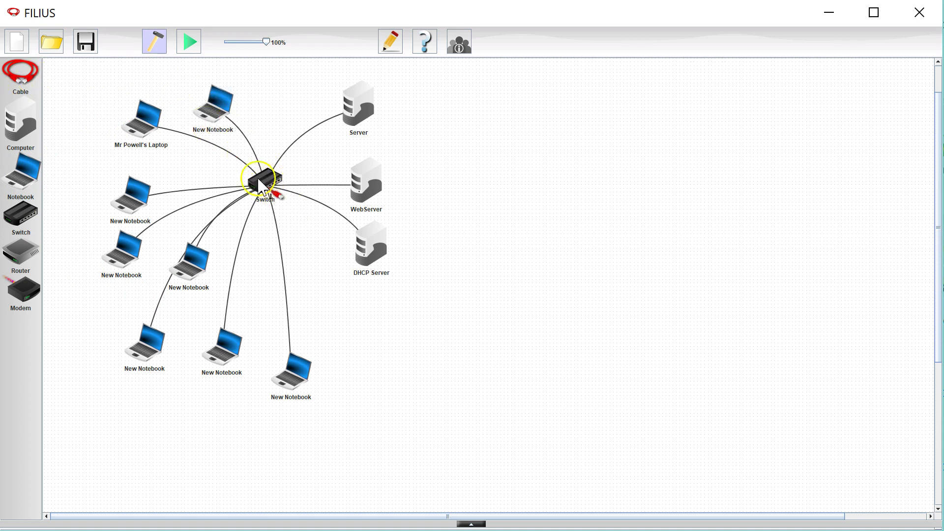
pyautogui.click(216, 114)
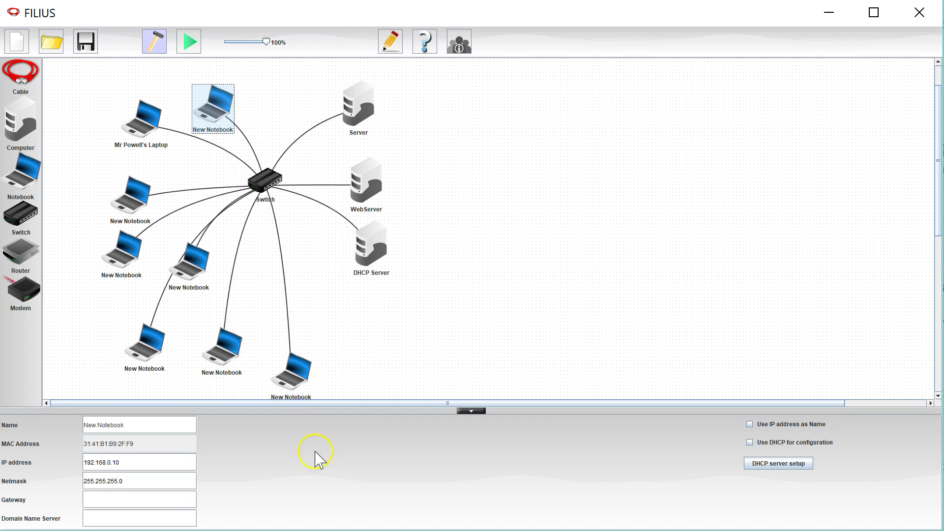
pyautogui.click(750, 442)
pyautogui.click(487, 295)
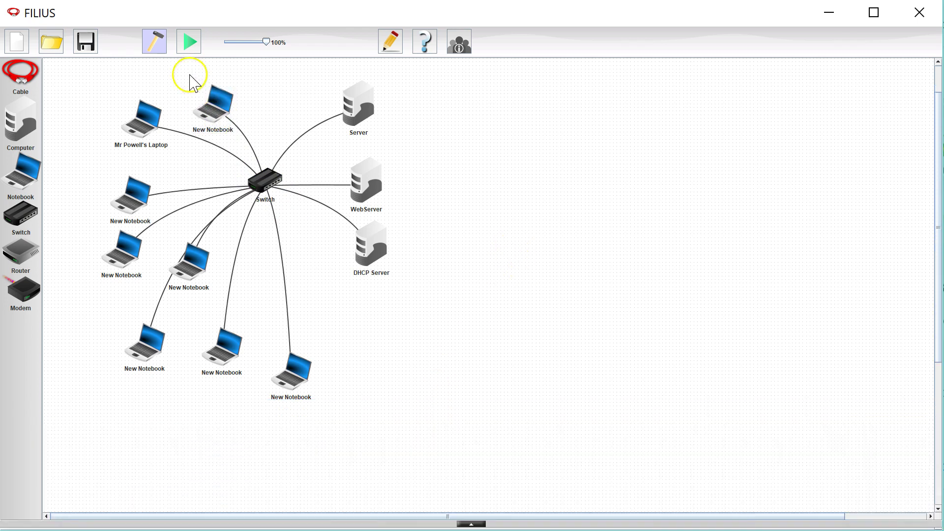